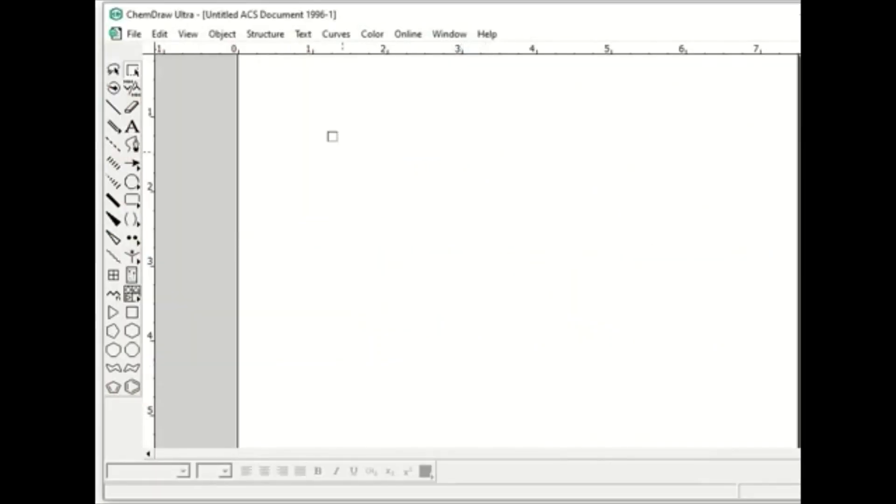
# - Generate 2-aminopropanoic acid from its name, accept the spelling warning, and move it upper right
pyautogui.click(265, 35)
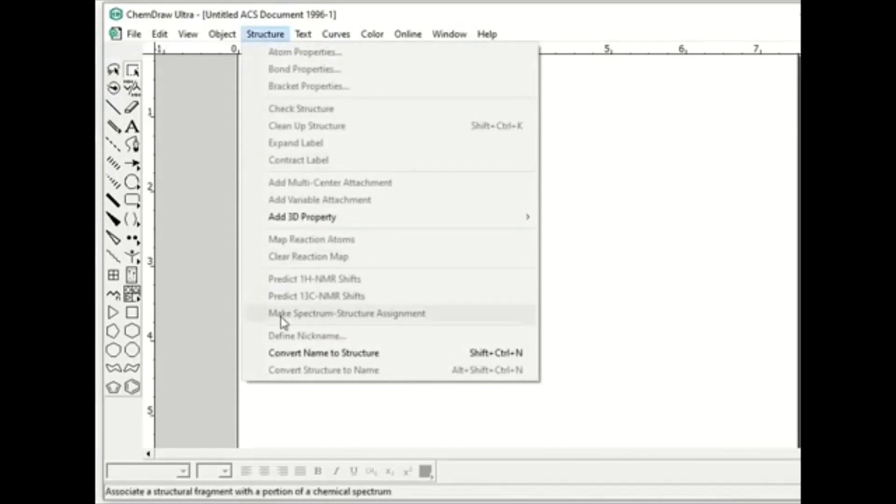
pyautogui.click(286, 356)
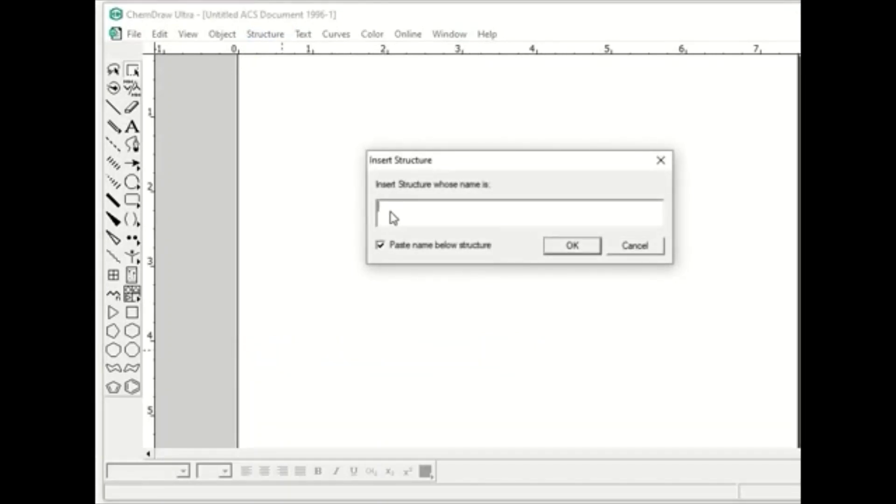
pyautogui.write('2-aminopropanioc')
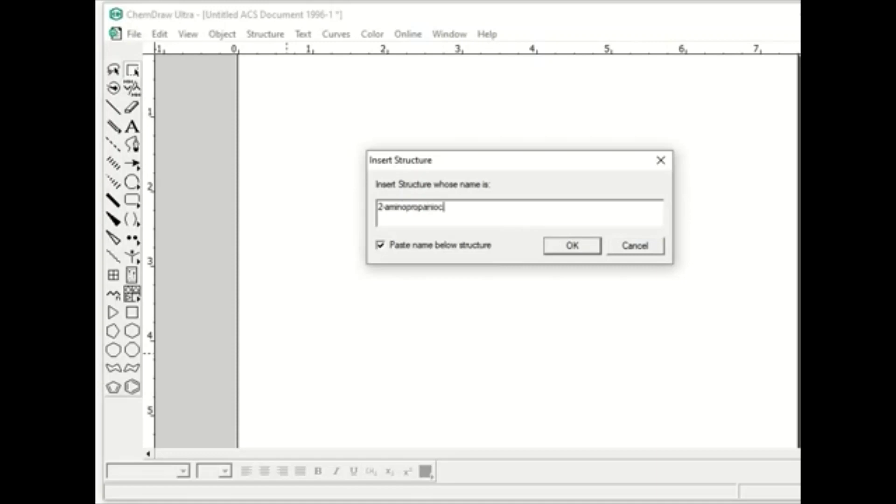
pyautogui.write('acid')
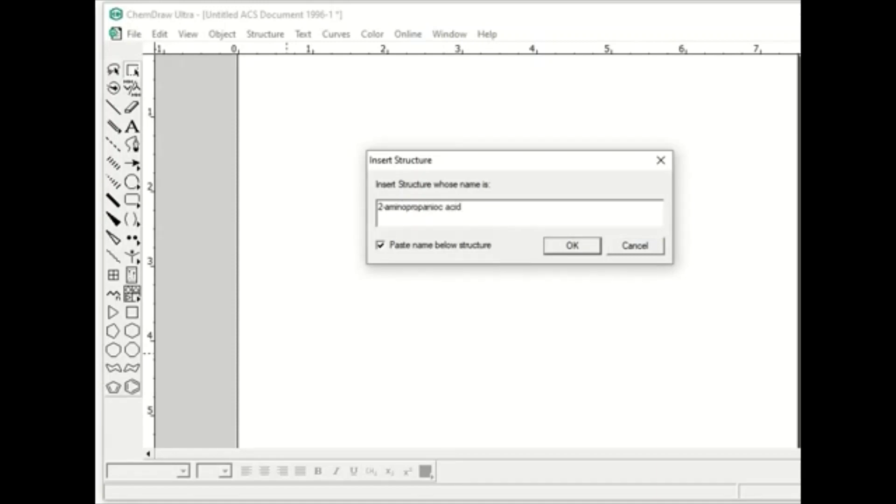
pyautogui.click(571, 246)
pyautogui.click(499, 326)
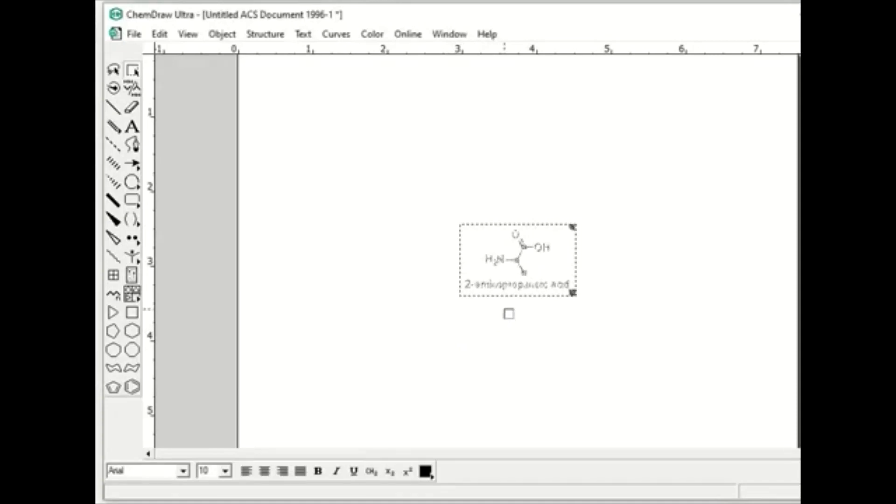
pyautogui.moveTo(500, 255); pyautogui.dragTo(600, 156)
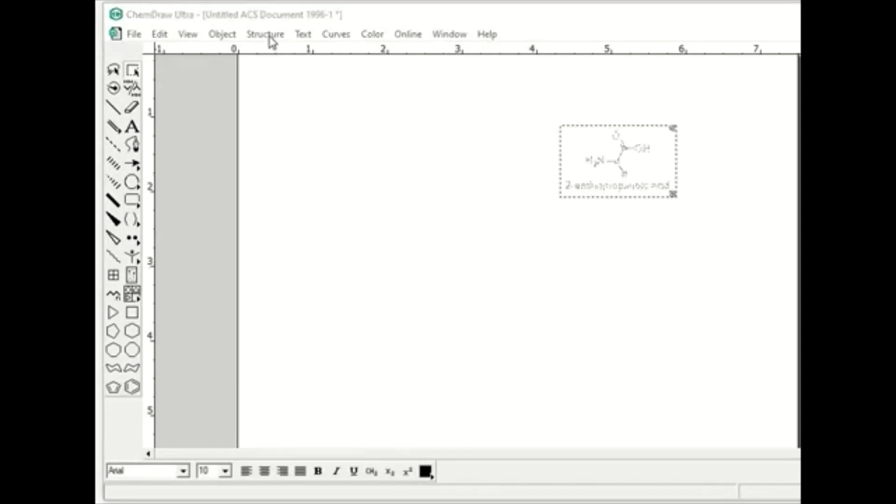
# - Replace the name with 2-propanol, generate its structure, and place it left of alanine
pyautogui.click(270, 35)
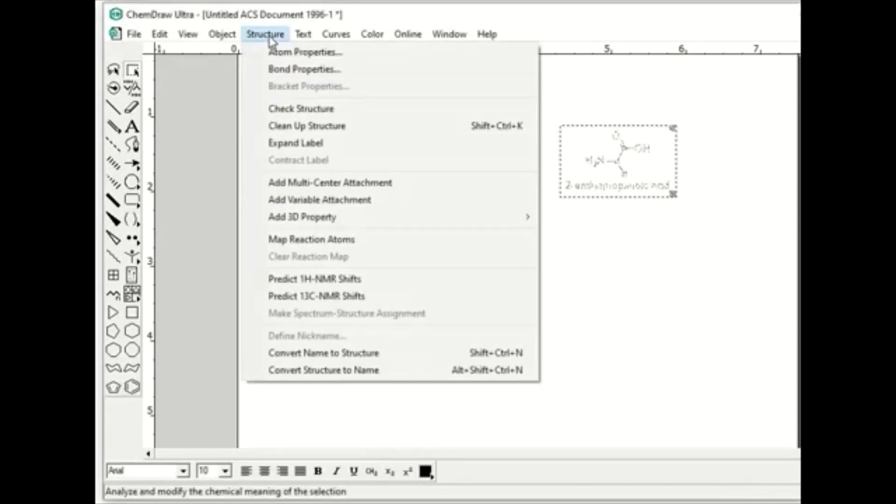
pyautogui.click(308, 354)
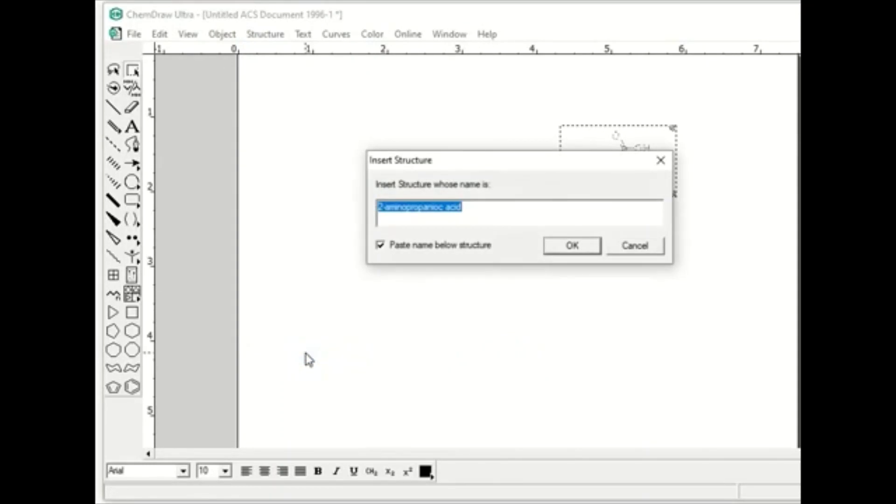
pyautogui.press('BackSpace')
pyautogui.write('2-propanol')
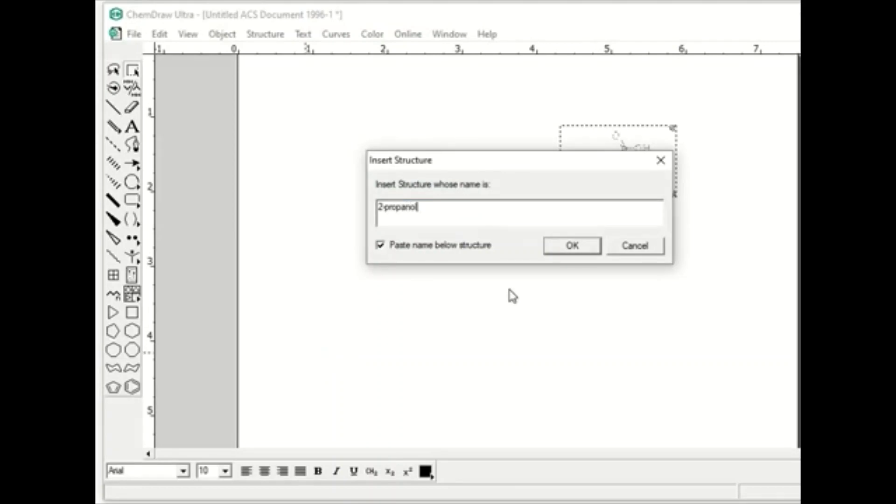
pyautogui.click(571, 246)
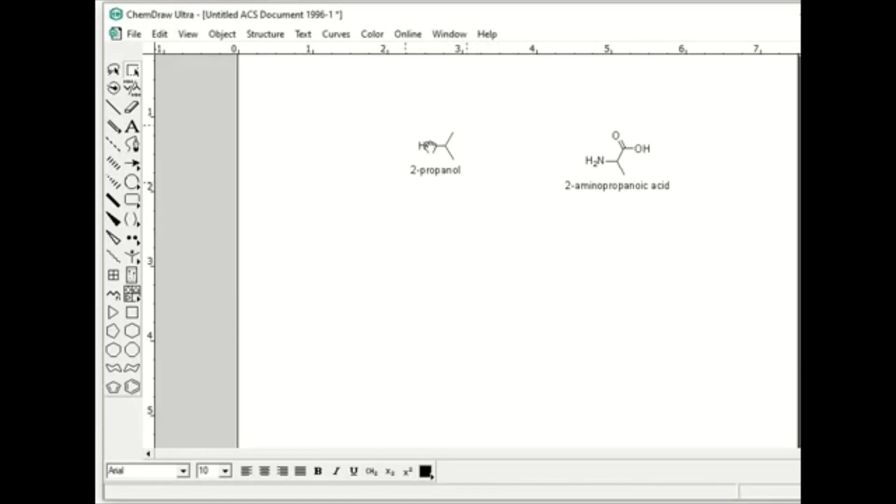
pyautogui.moveTo(509, 252); pyautogui.dragTo(426, 146)
pyautogui.click(498, 357)
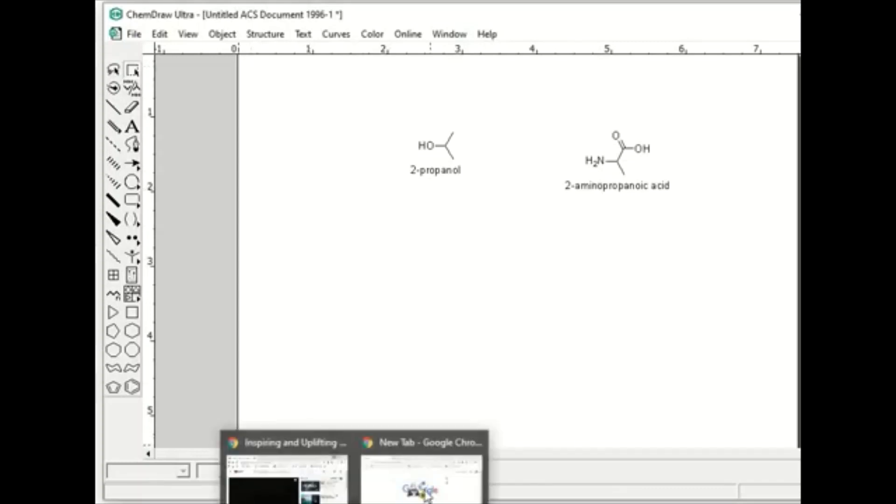
# - In Chrome, search Google for 'vibramycin', then refine the query to 'vibramycin pubchem'
pyautogui.click(426, 494)
pyautogui.click(395, 335)
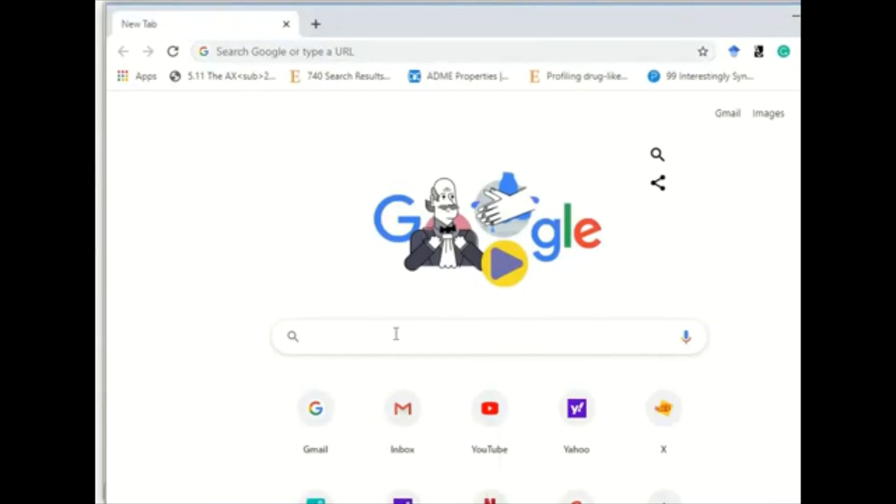
pyautogui.write('vibram')
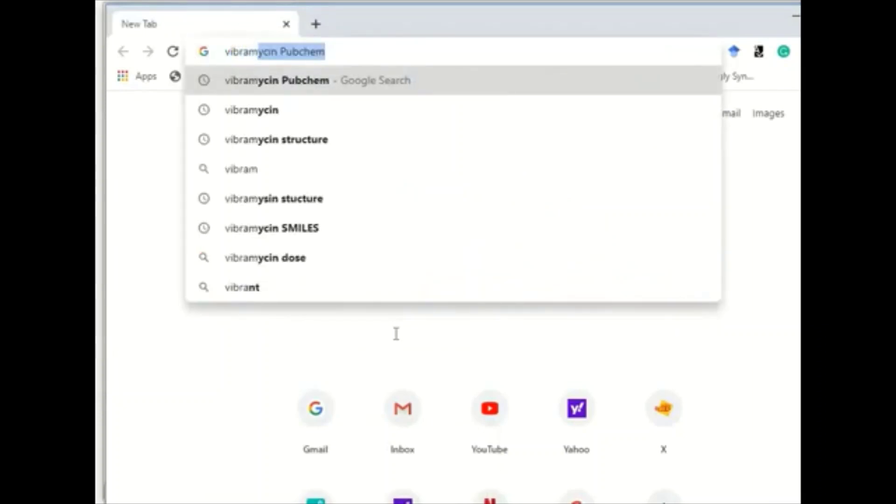
pyautogui.write('ycin')
pyautogui.press('Return')
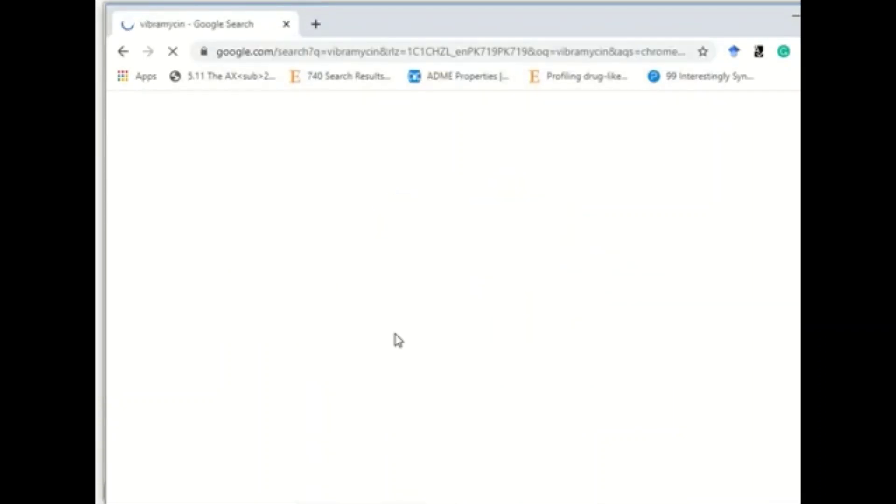
pyautogui.click(362, 125)
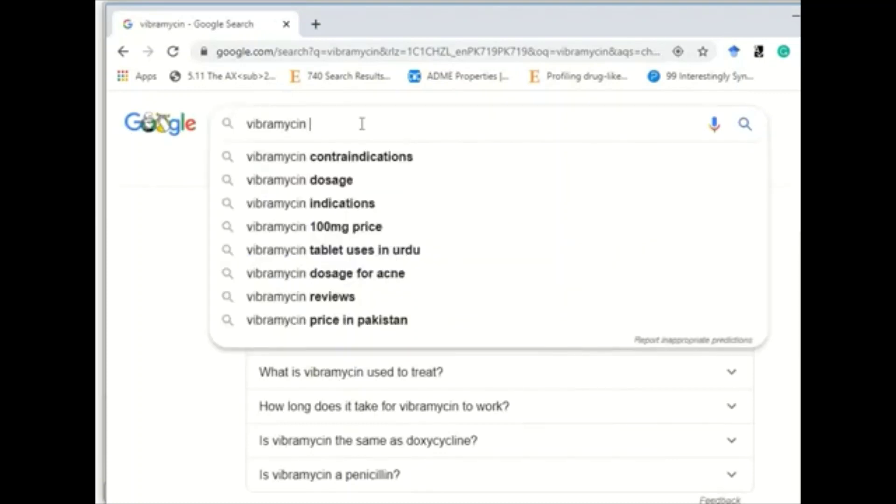
pyautogui.write('p')
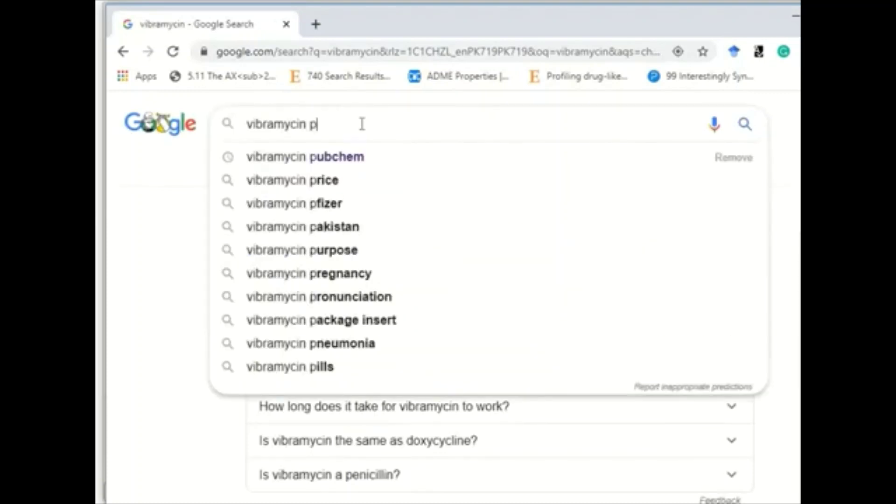
pyautogui.write('ubche')
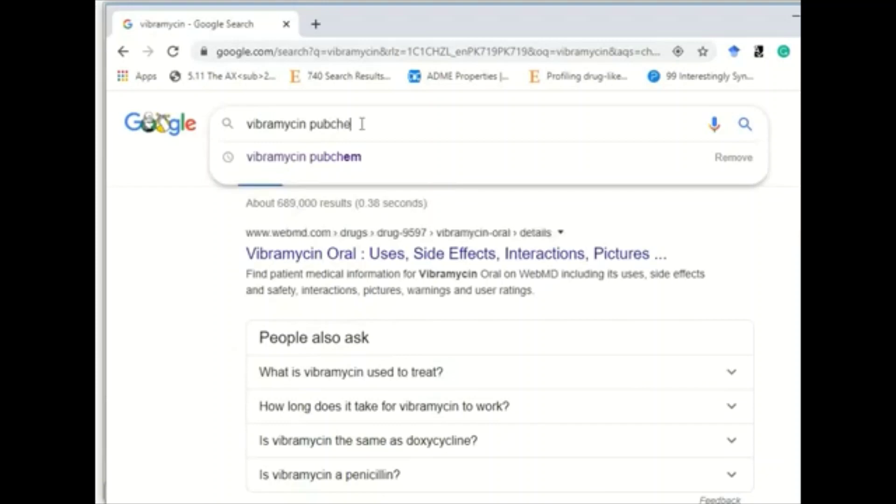
pyautogui.write('m')
pyautogui.press('Return')
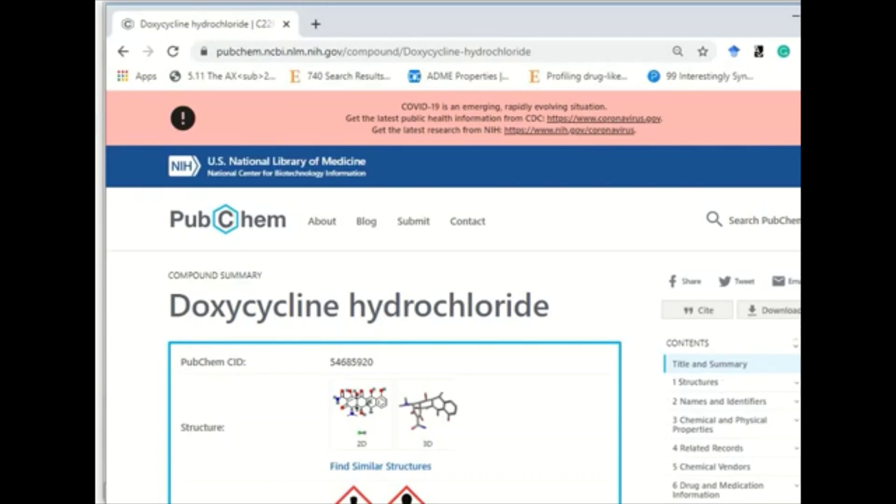
pyautogui.scroll(-1, 449, 315)
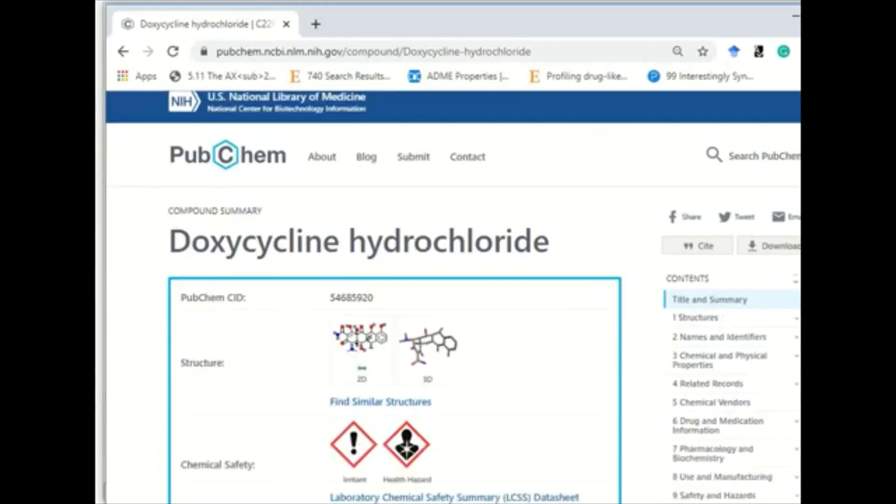
pyautogui.scroll(-8, 448, 315)
pyautogui.scroll(-6, 448, 315)
pyautogui.scroll(-1, 448, 316)
pyautogui.scroll(-1, 395, 315)
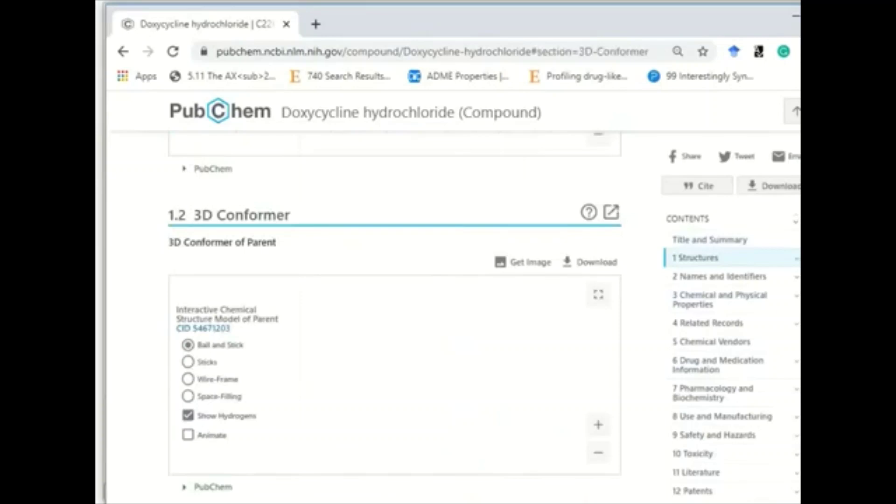
pyautogui.scroll(-8, 395, 315)
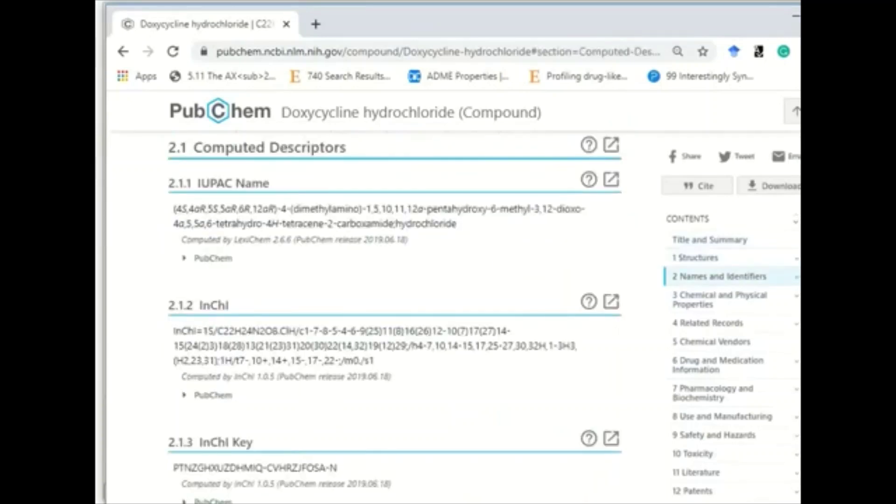
pyautogui.scroll(-5, 396, 315)
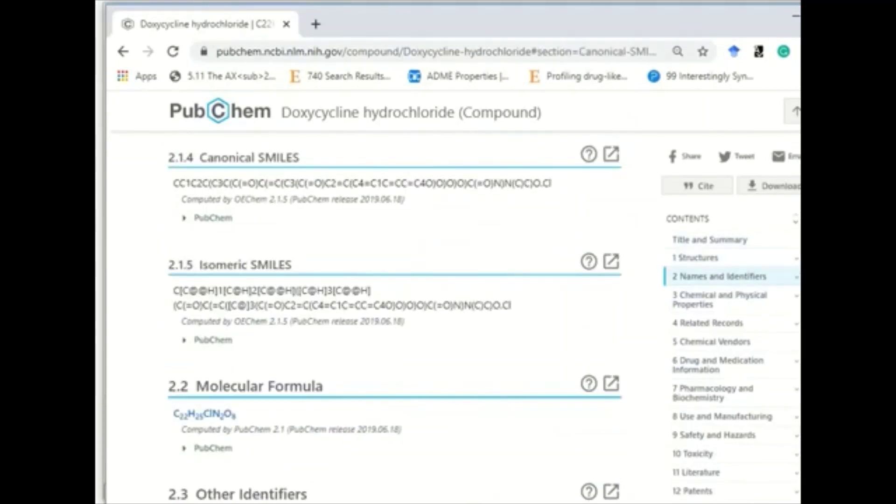
pyautogui.scroll(1, 396, 316)
pyautogui.scroll(1, 395, 315)
pyautogui.scroll(1, 394, 315)
pyautogui.scroll(1, 395, 315)
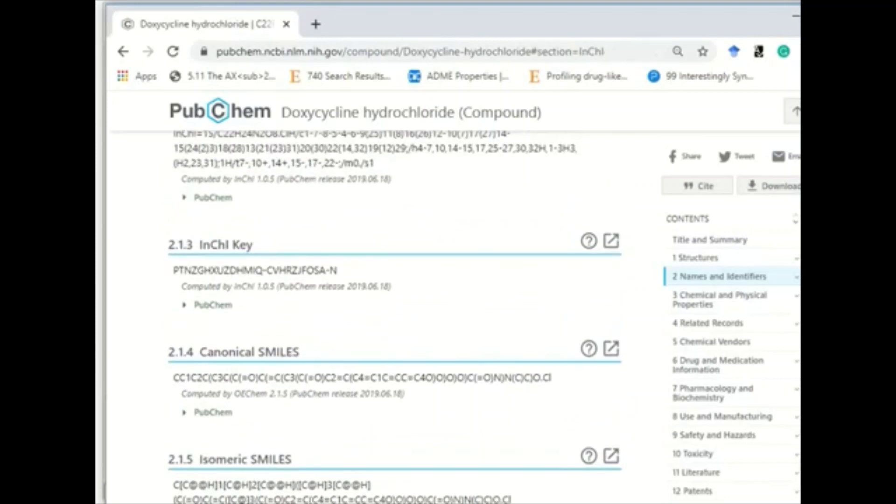
pyautogui.scroll(1, 395, 315)
pyautogui.scroll(1, 396, 316)
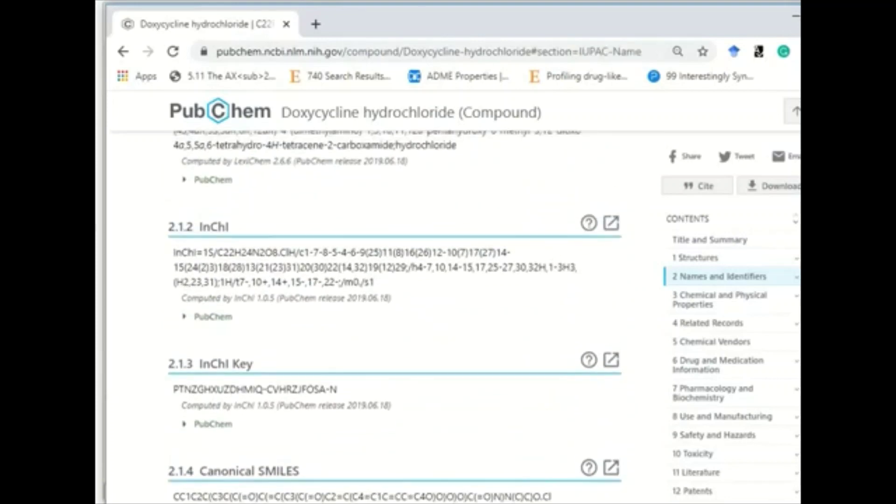
pyautogui.scroll(1, 395, 315)
pyautogui.scroll(1, 395, 315)
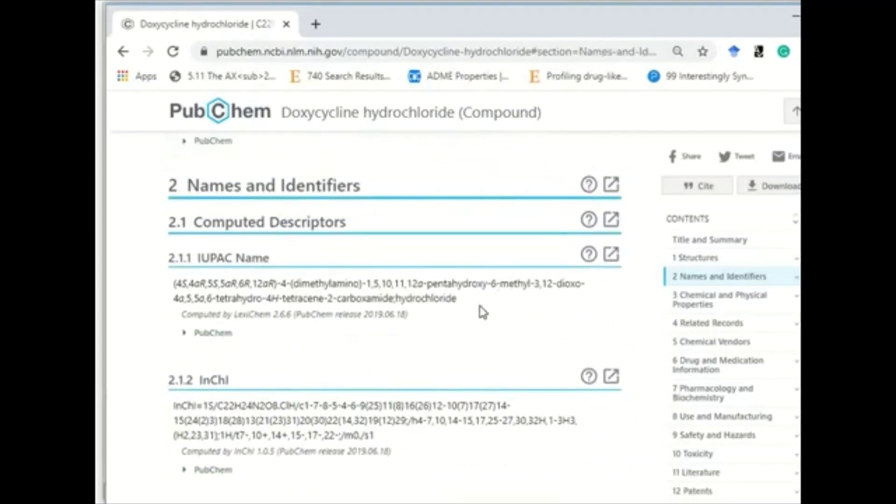
# - Select doxycycline hydrochloride's full IUPAC name on PubChem and minimize Chrome
pyautogui.moveTo(462, 301); pyautogui.dragTo(171, 291)
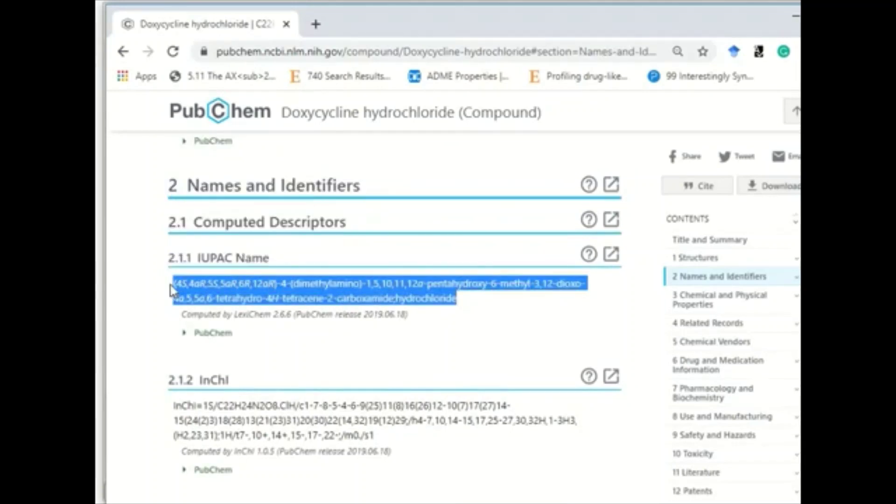
pyautogui.click(795, 21)
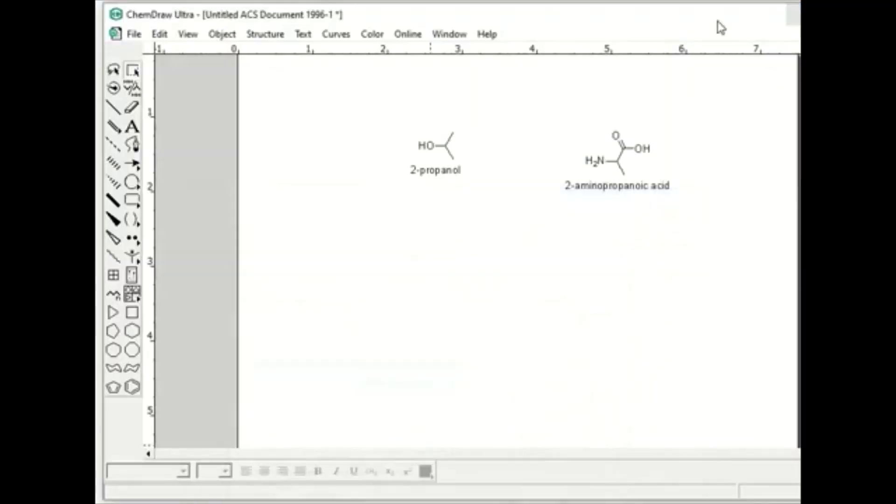
# - Paste the copied IUPAC name into ChemDraw as a structure with Paste Special > Name as Structure
pyautogui.click(160, 35)
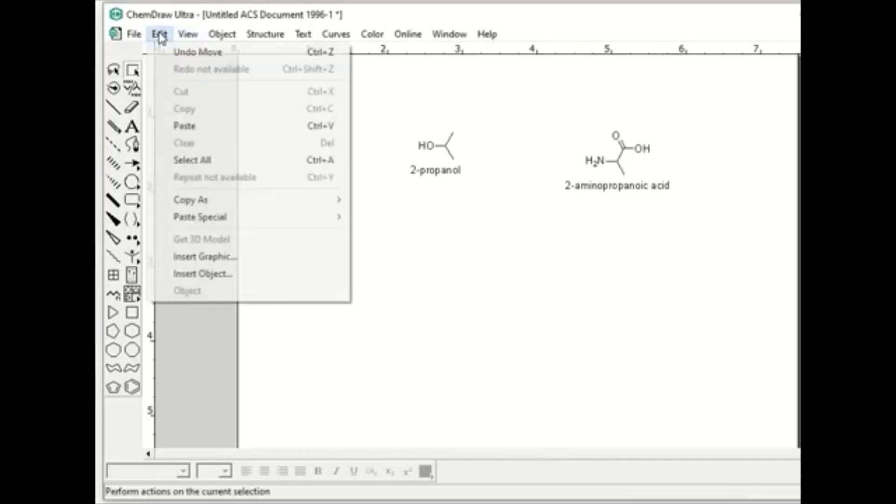
pyautogui.moveTo(200, 218)
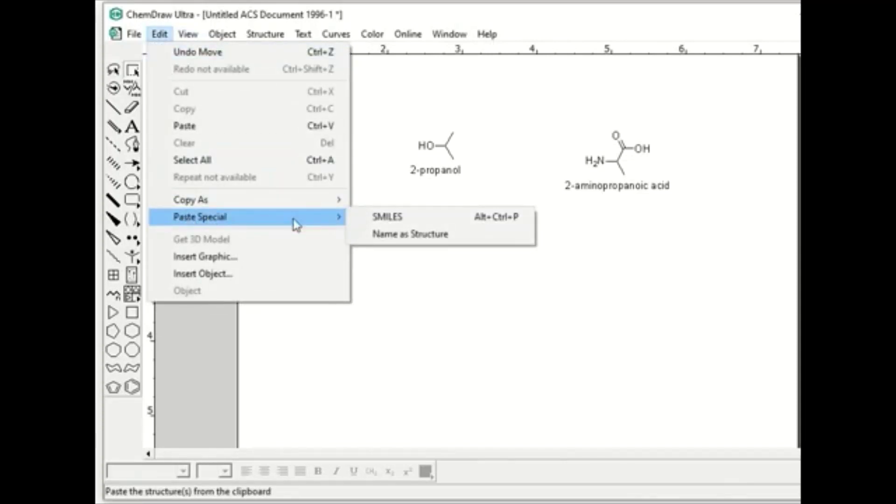
pyautogui.click(394, 235)
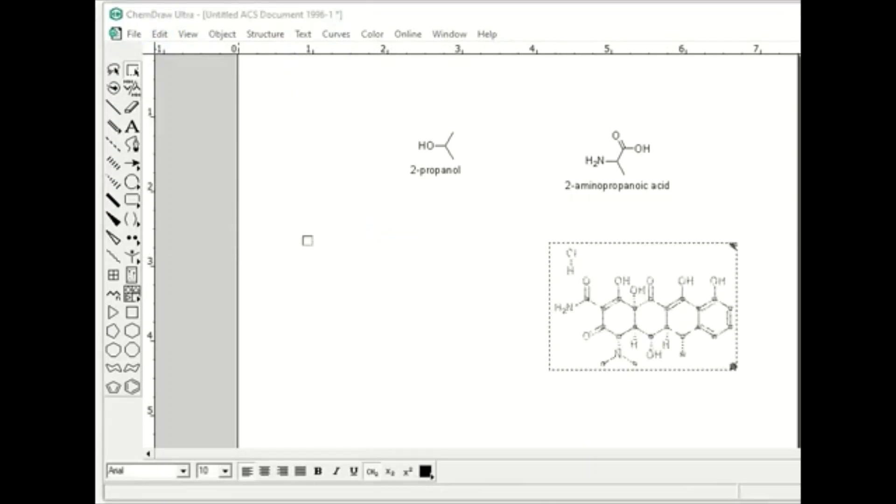
pyautogui.click(262, 35)
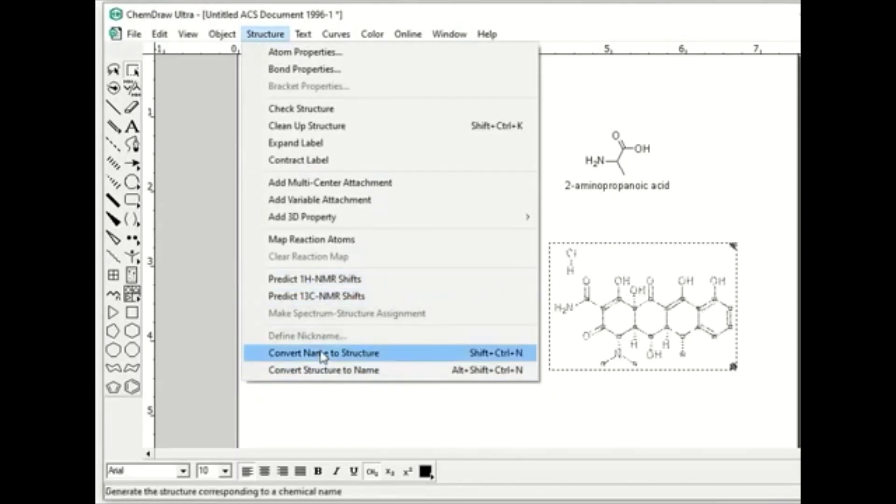
pyautogui.click(323, 353)
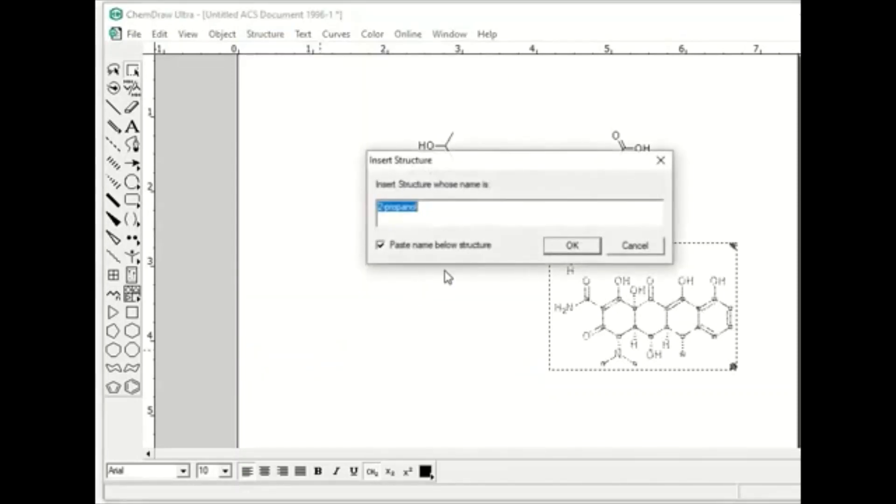
pyautogui.press('BackSpace')
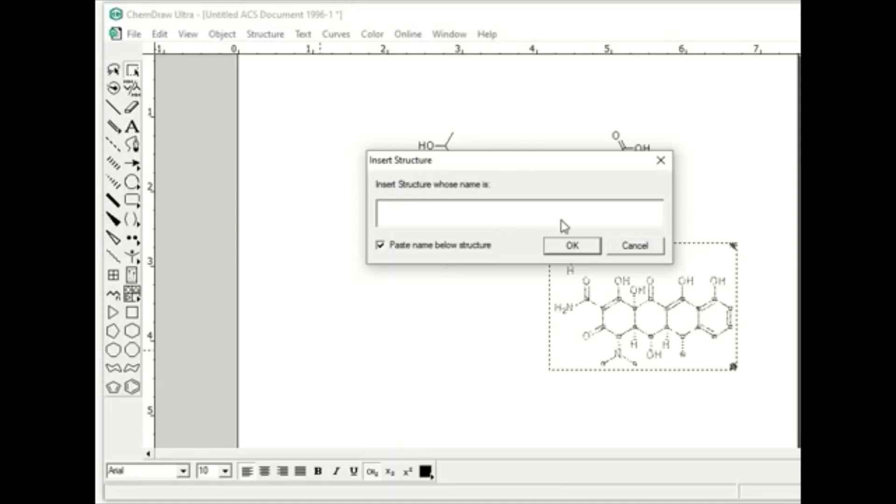
pyautogui.click(572, 246)
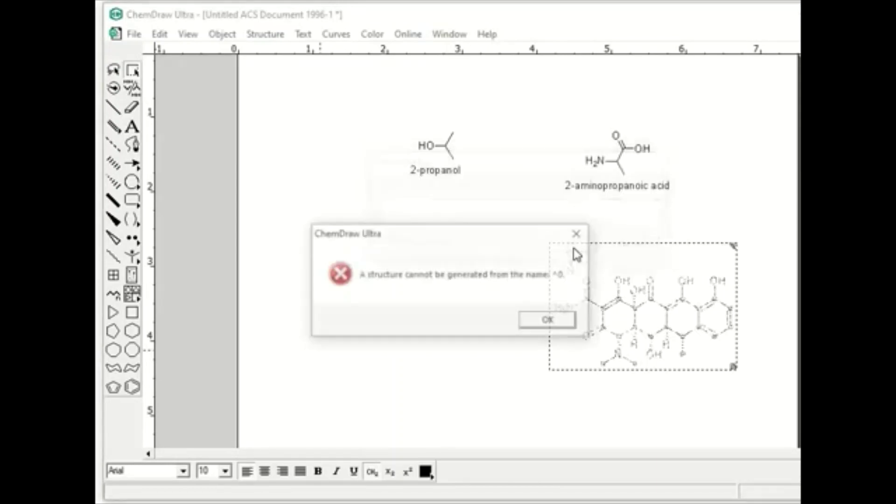
pyautogui.click(553, 321)
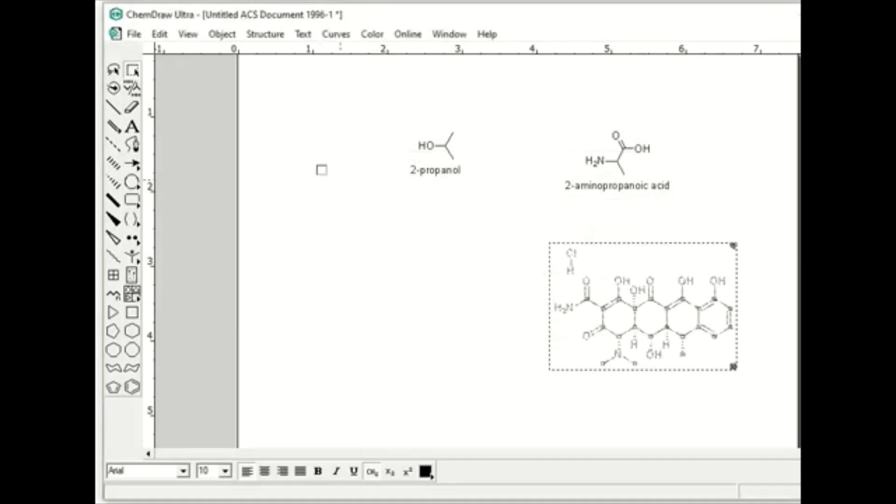
# - Place a second doxycycline copy left of the first and enlarge it to about 134%
pyautogui.click(161, 35)
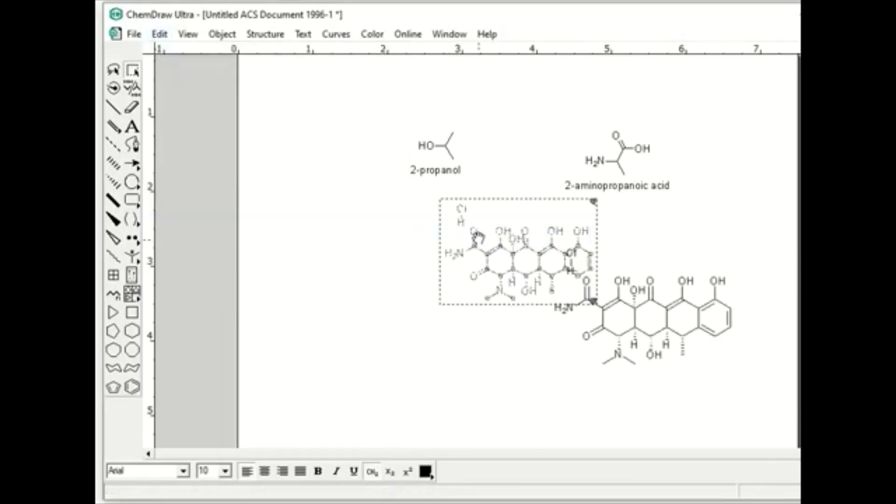
pyautogui.moveTo(447, 233); pyautogui.dragTo(326, 267)
pyautogui.moveTo(445, 262); pyautogui.dragTo(421, 261)
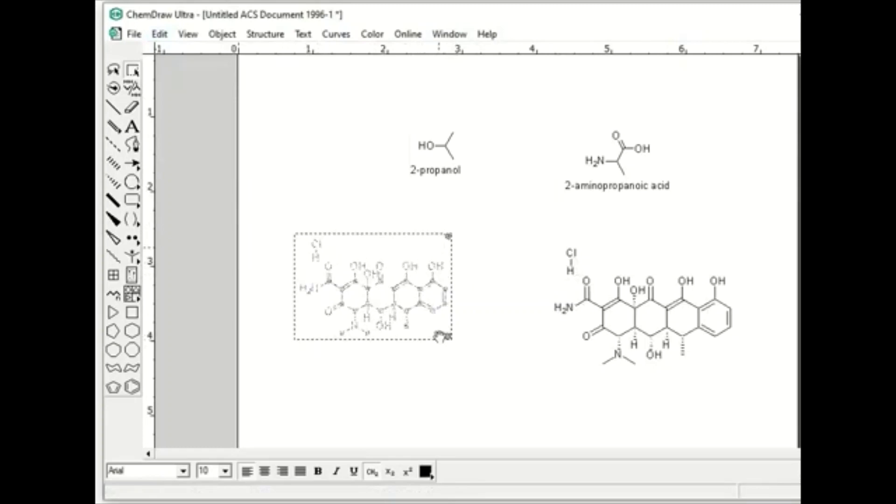
pyautogui.moveTo(443, 336); pyautogui.dragTo(500, 374)
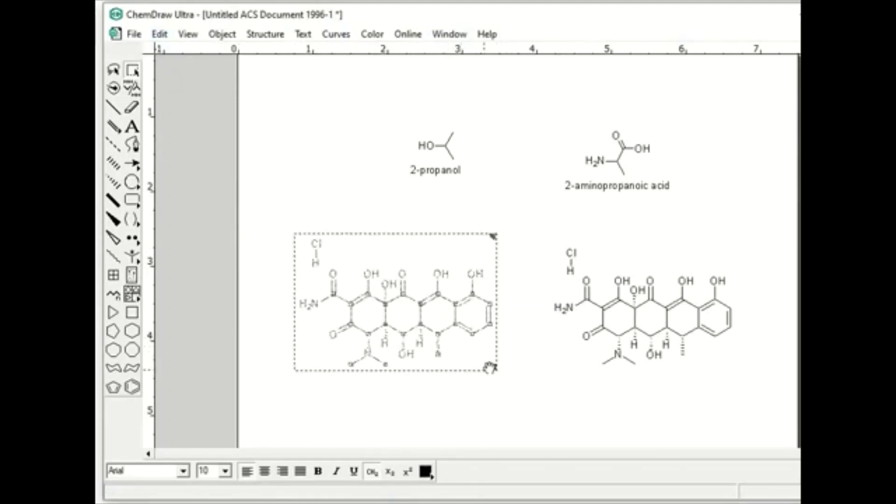